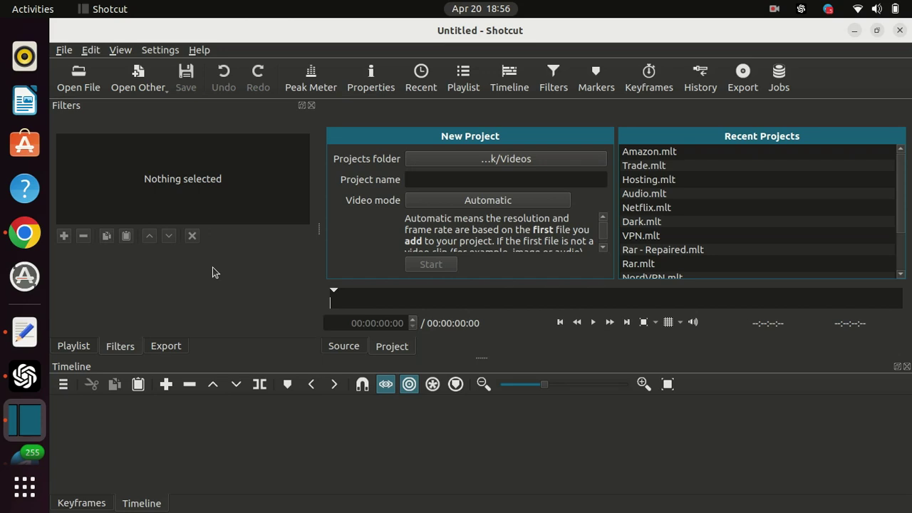
- Create a new Shotcut project named 'Blur' (Blur.mlt)
text(Bl)
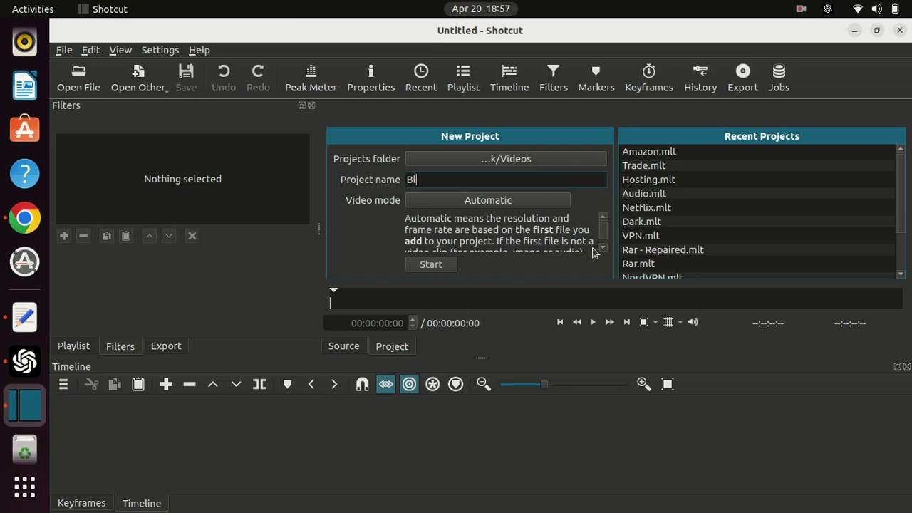
text(ur)
click(431, 264)
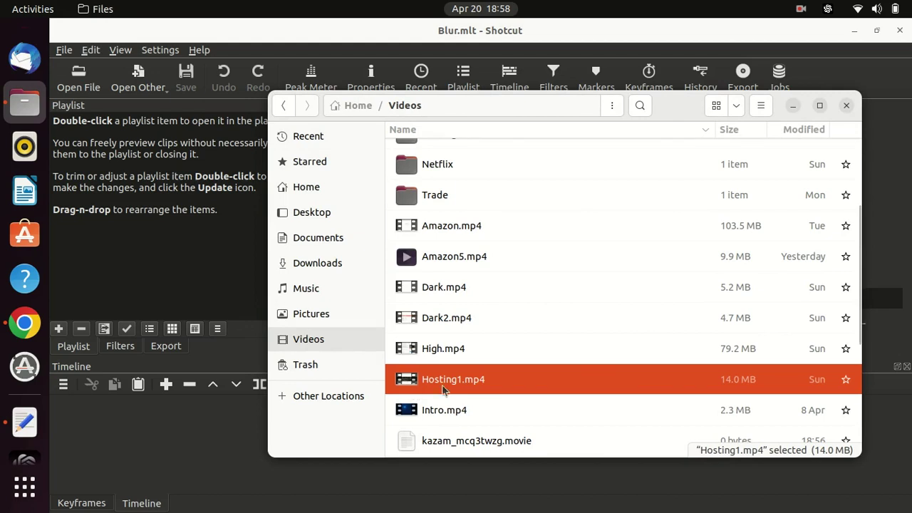
- Drag Hosting1.mp4 from the Files Videos folder into the Shotcut playlist
drag(446, 376, 137, 178)
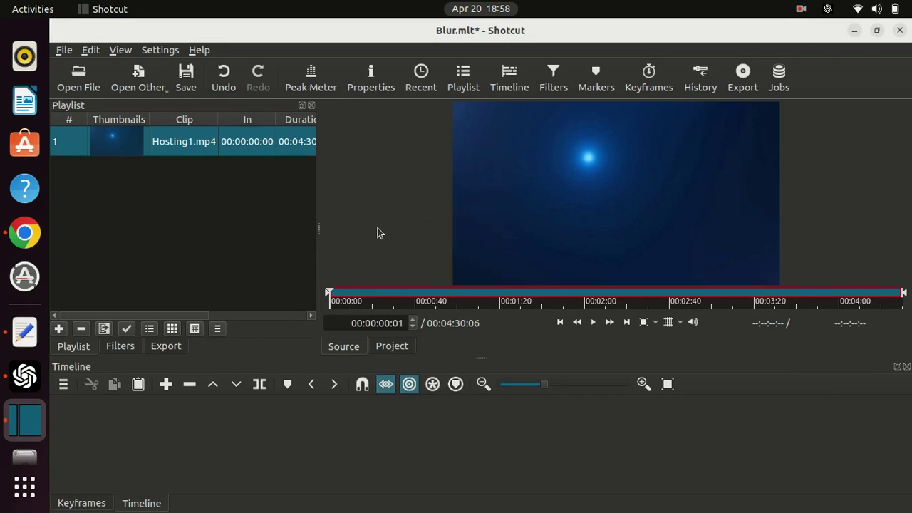
- Add a V1 video track and place Hosting1.mp4 on it starting at 00:00:00
right_click(62, 413)
mouse_move(127, 392)
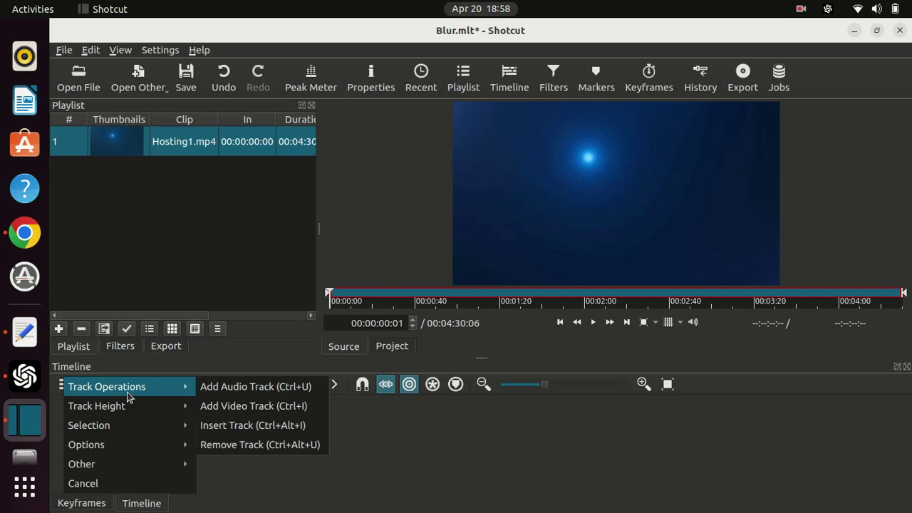
click(242, 405)
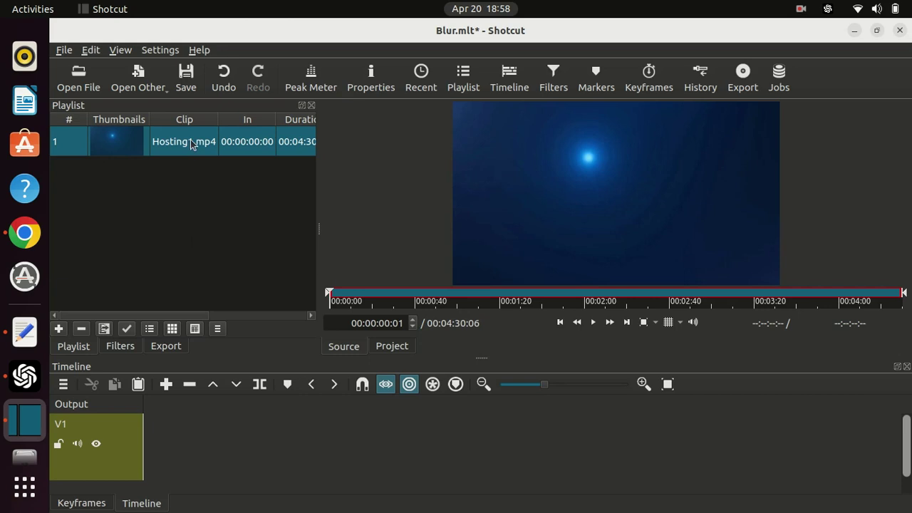
drag(191, 143, 224, 445)
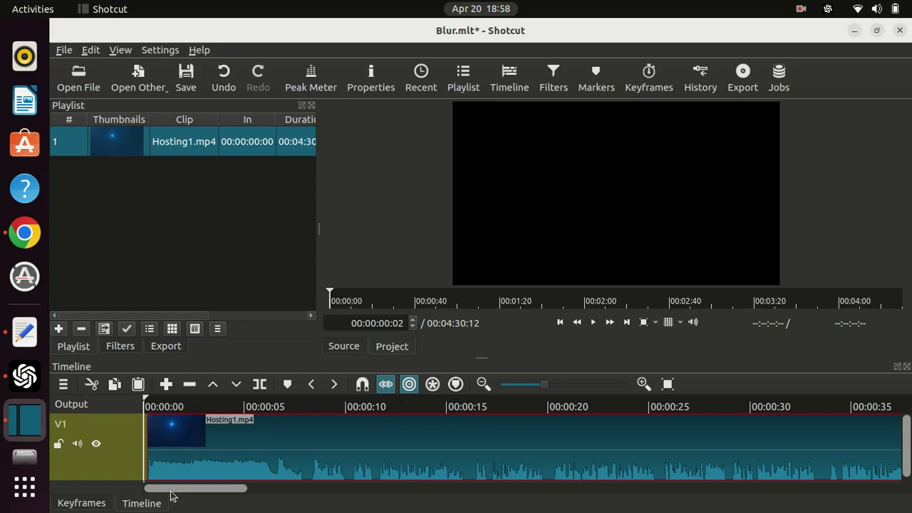
- Mute the V1 track audio and scrub the full-width timeline to around 00:00:08
click(77, 444)
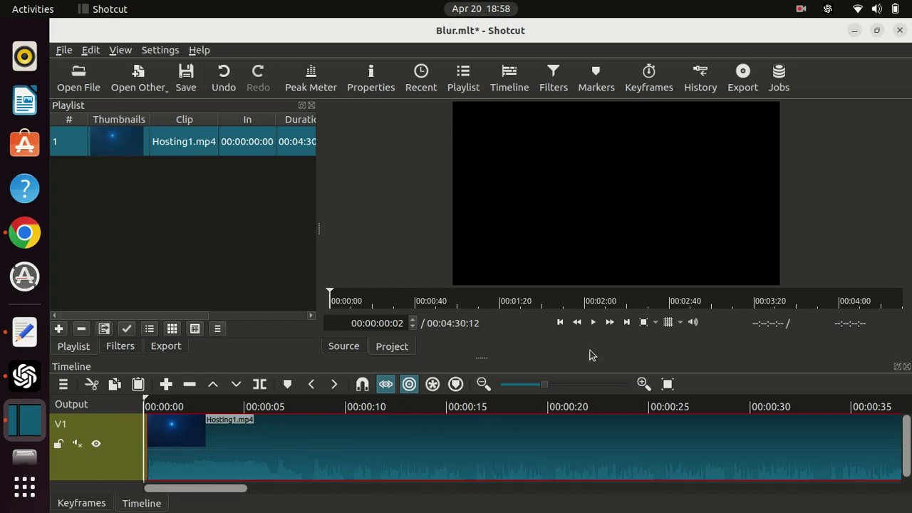
click(594, 326)
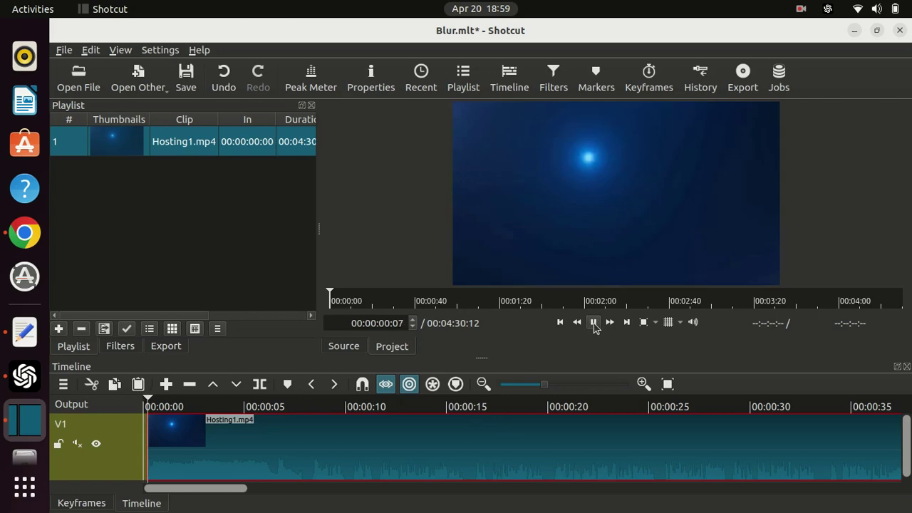
key(0)
click(165, 399)
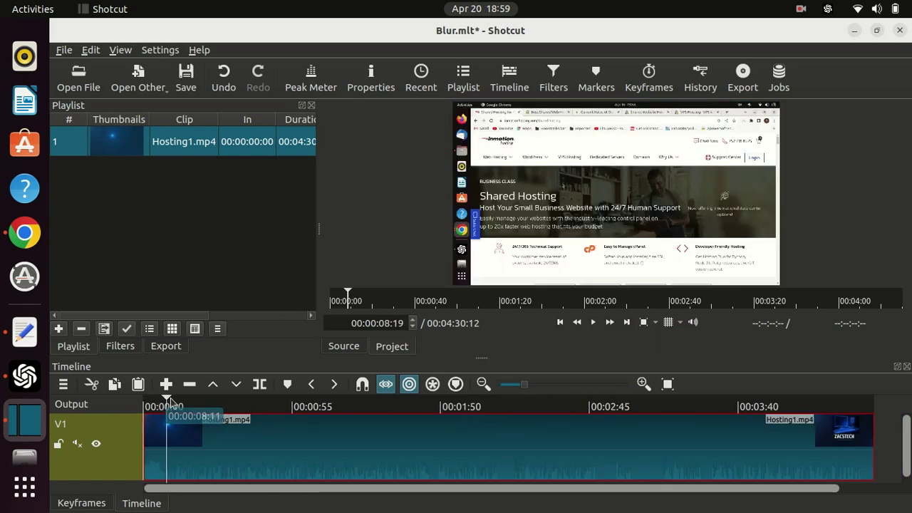
click(172, 399)
click(170, 399)
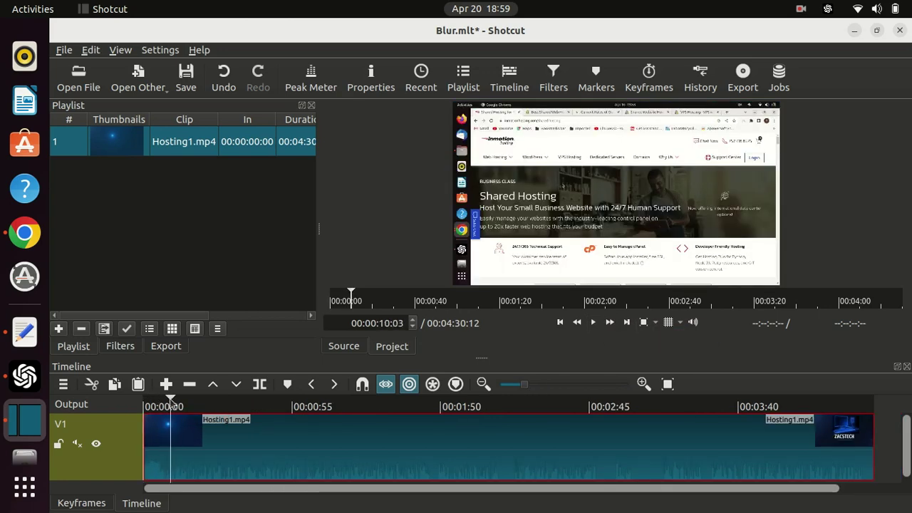
drag(170, 400, 164, 404)
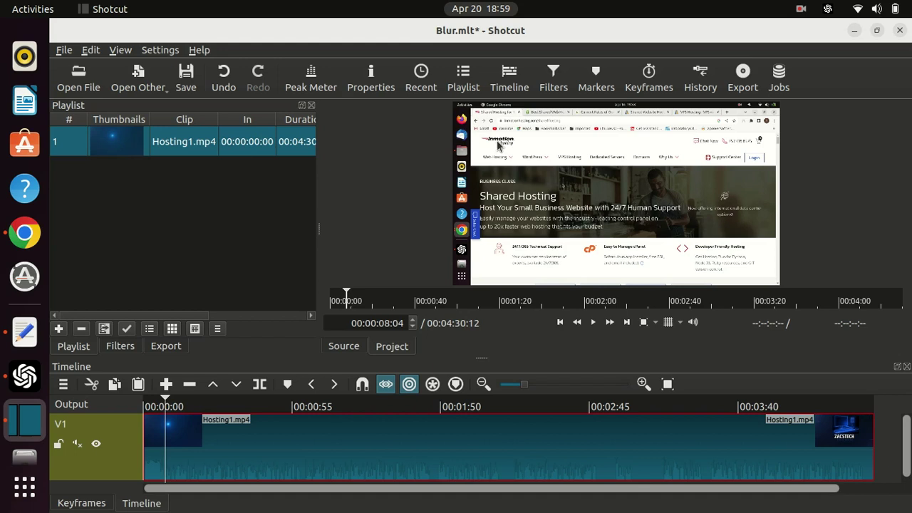
- Split the clip at 00:02:21 and select the piece before the cut
click(517, 439)
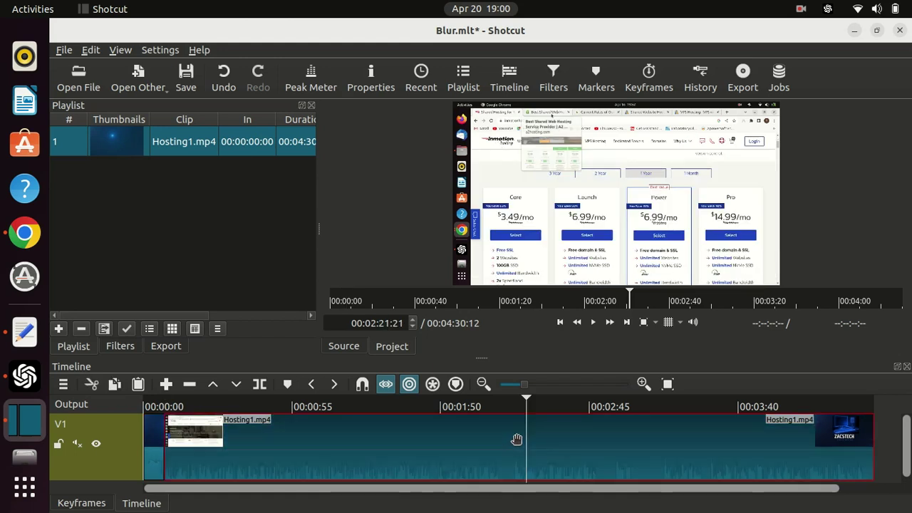
key(s)
click(393, 453)
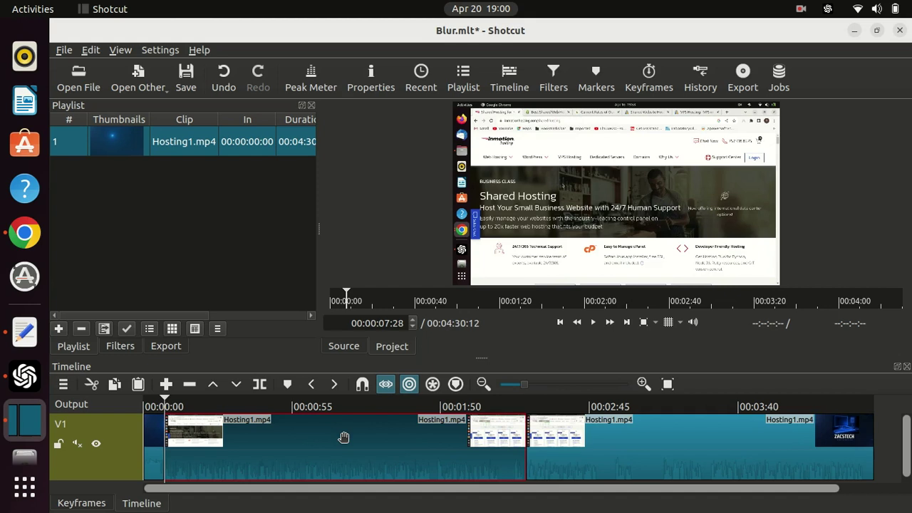
- Add a Mask: Simple Shape filter to the middle Hosting1.mp4 clip via a 'shape' search
click(117, 346)
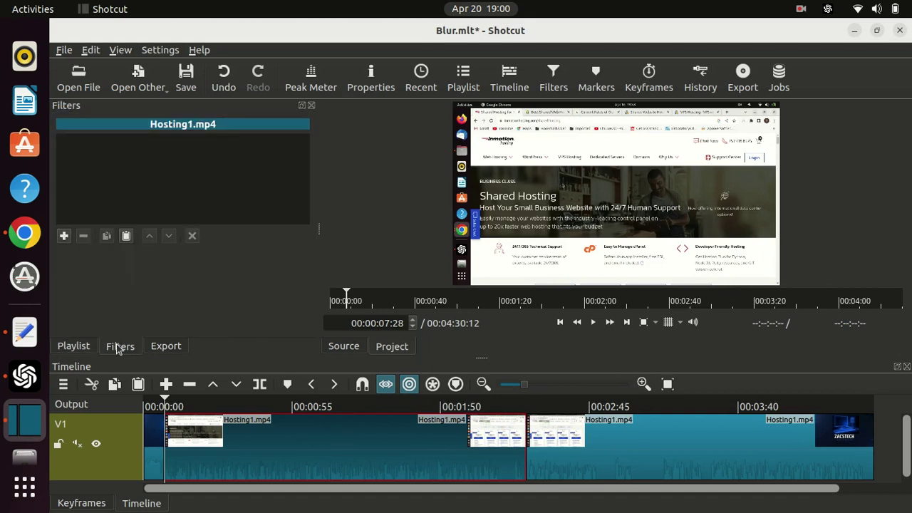
click(64, 238)
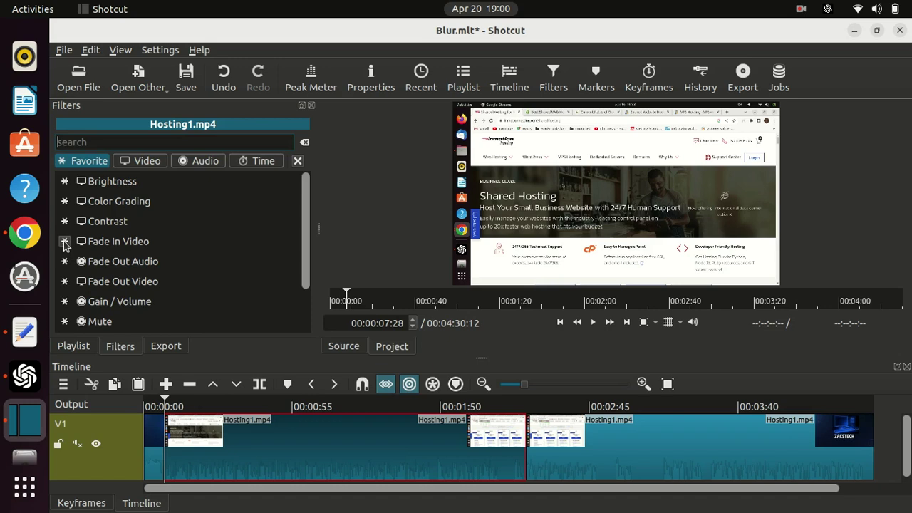
text(s)
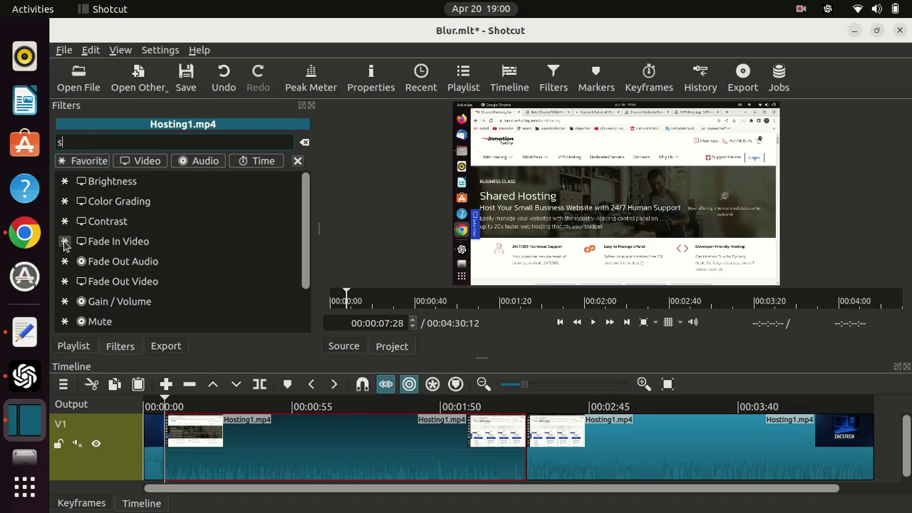
text(hape)
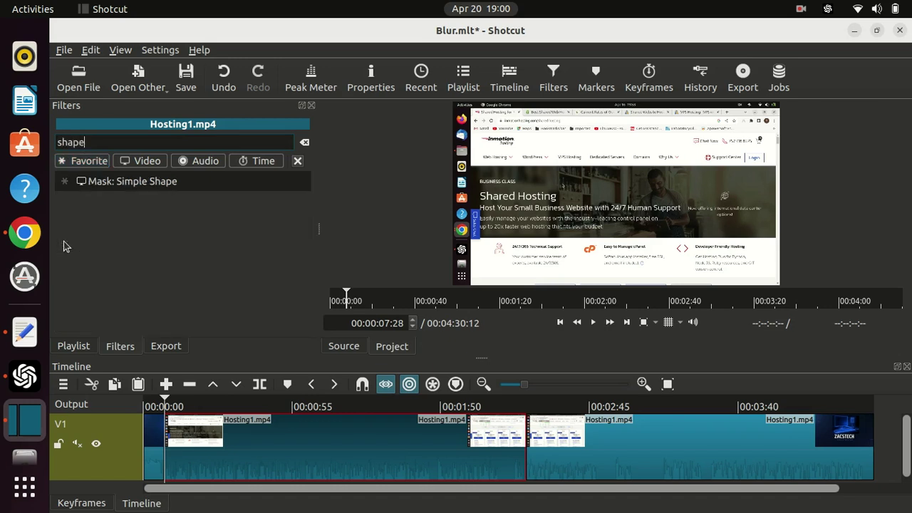
click(113, 183)
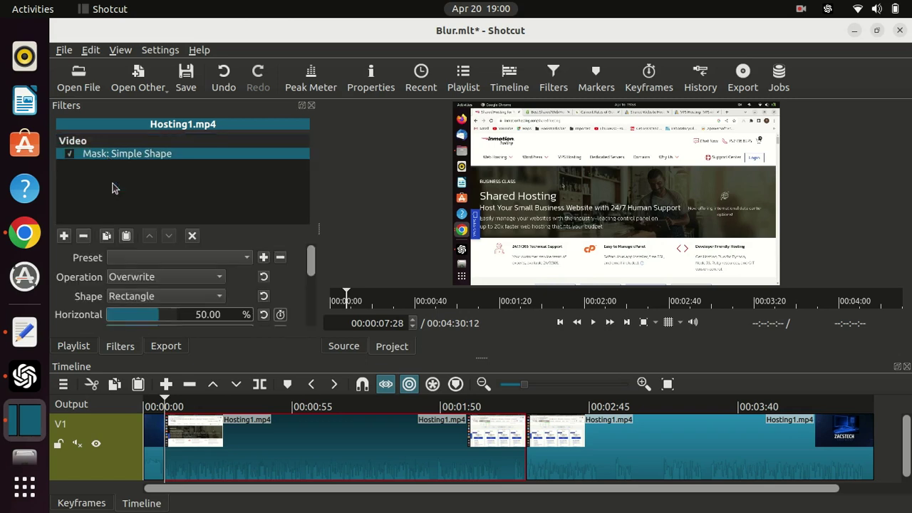
- Add a Blur: Gaussian filter at amount 20.0 after the shape mask
click(66, 239)
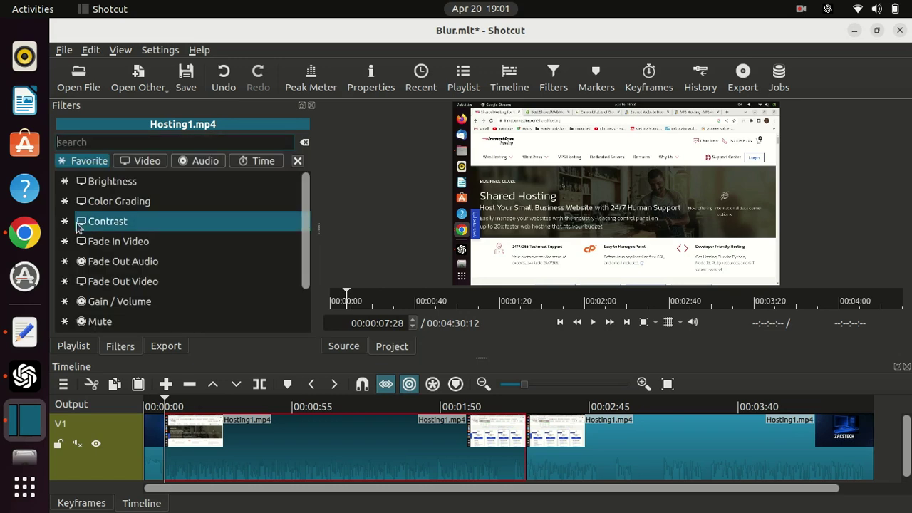
text(blur)
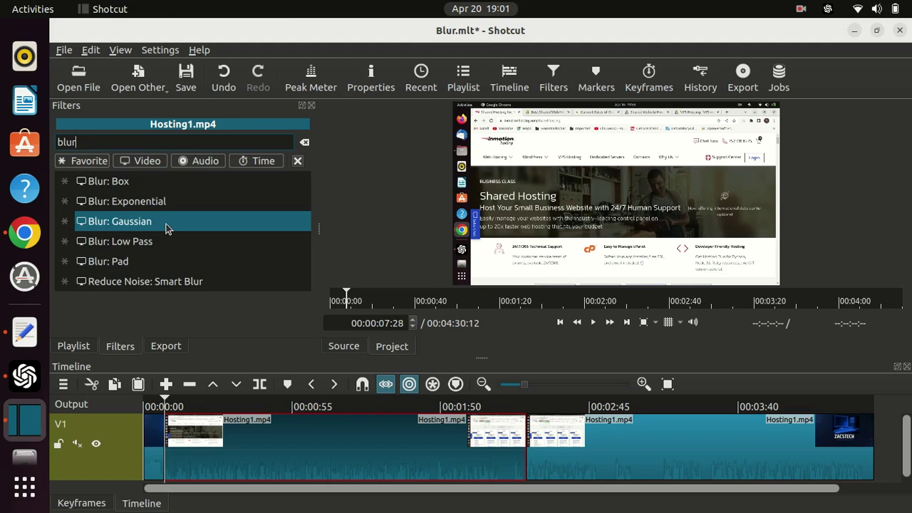
click(166, 227)
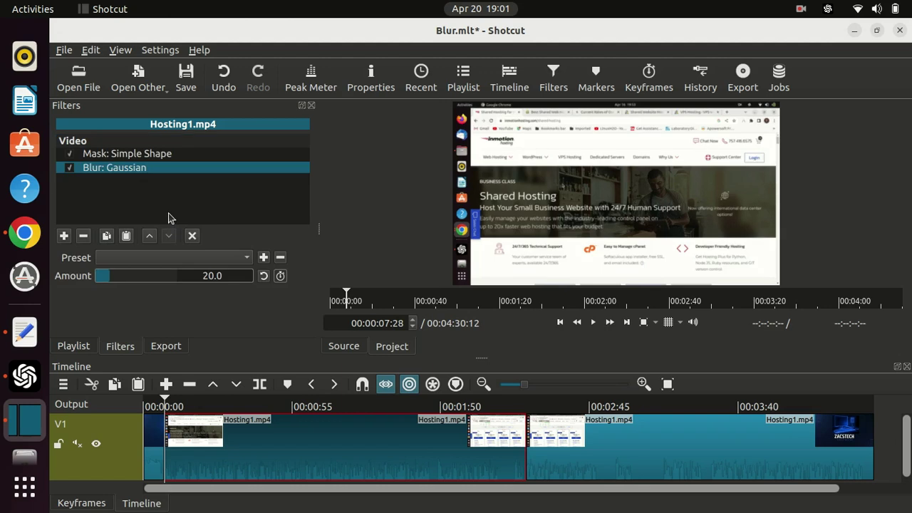
click(65, 236)
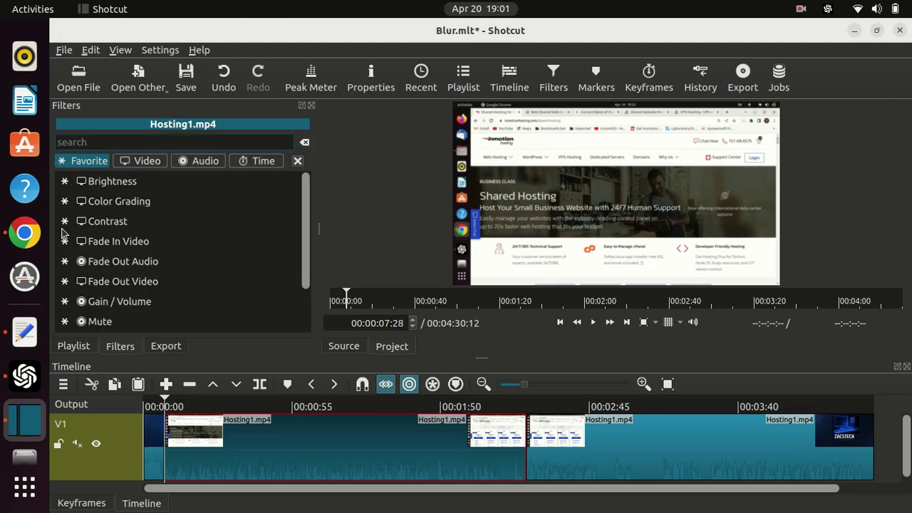
- Add and enable Mask: Apply, then raise the Blur: Gaussian amount to 87.3
text(app)
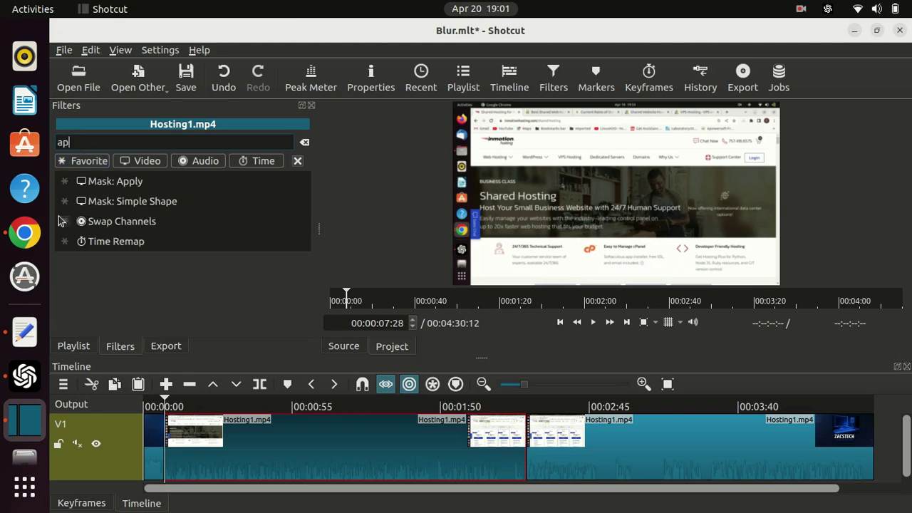
click(112, 183)
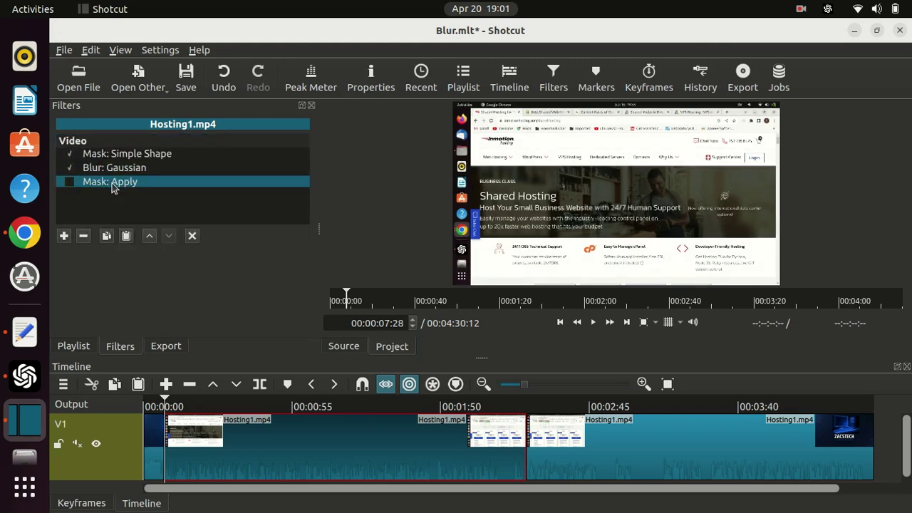
click(69, 182)
click(118, 174)
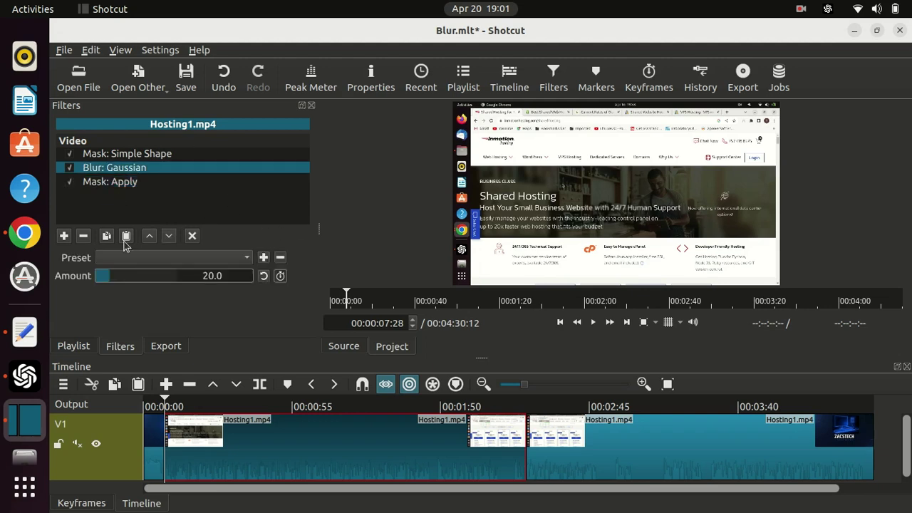
drag(111, 276, 175, 278)
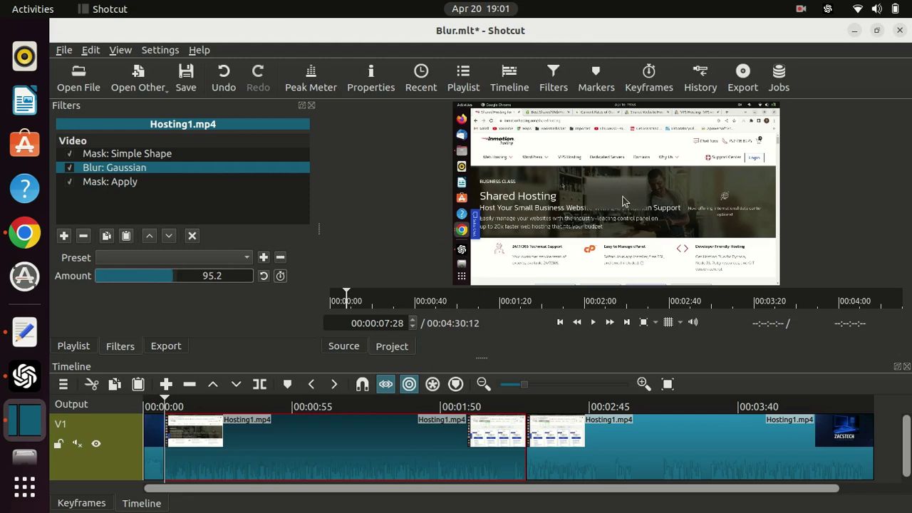
- Try Ellipse, Triangle and Diamond shapes on the Simple Shape mask, then return to Rectangle
click(160, 155)
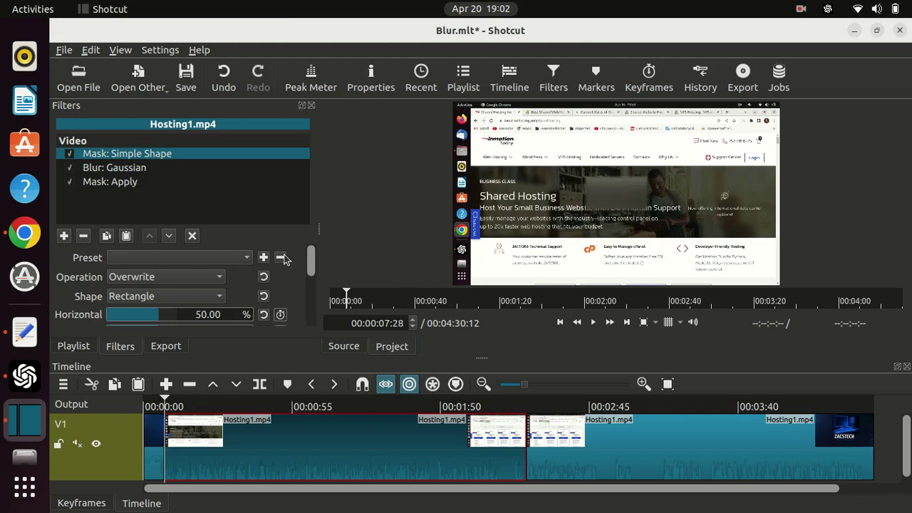
drag(309, 264, 310, 273)
click(217, 284)
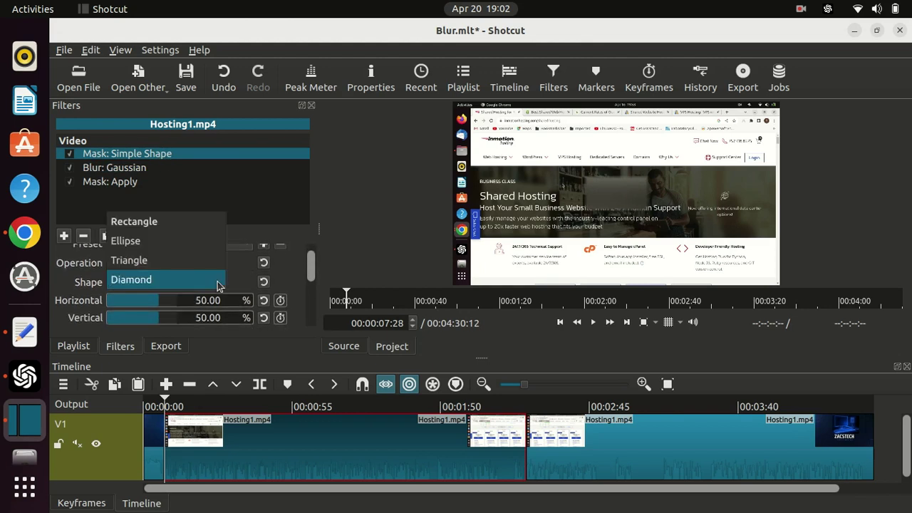
click(177, 241)
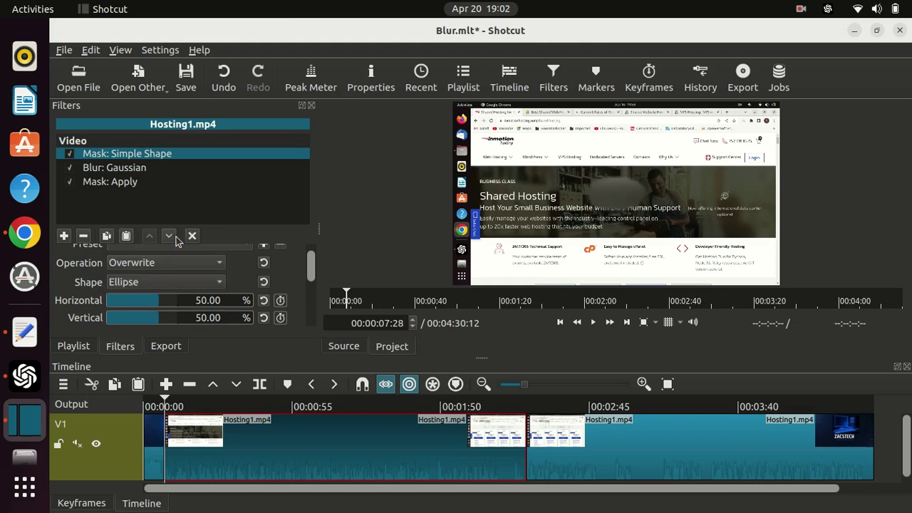
click(221, 286)
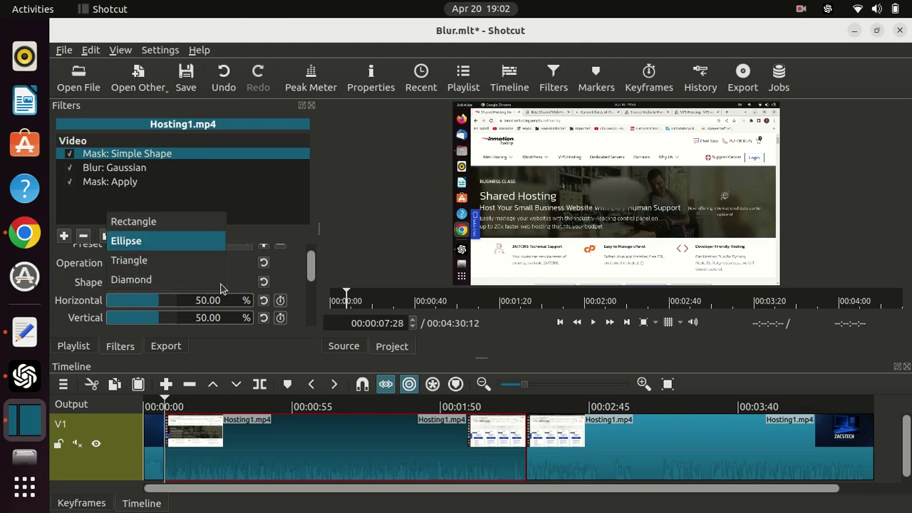
click(183, 268)
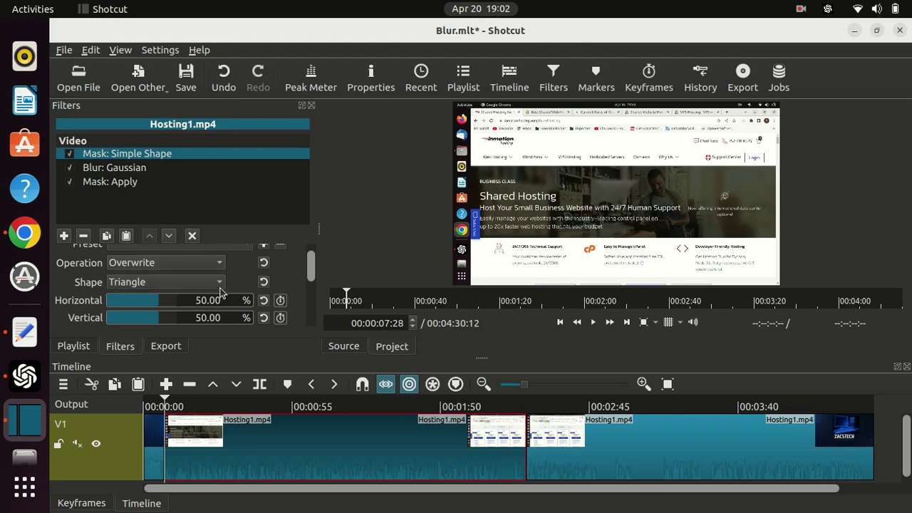
click(221, 285)
click(191, 284)
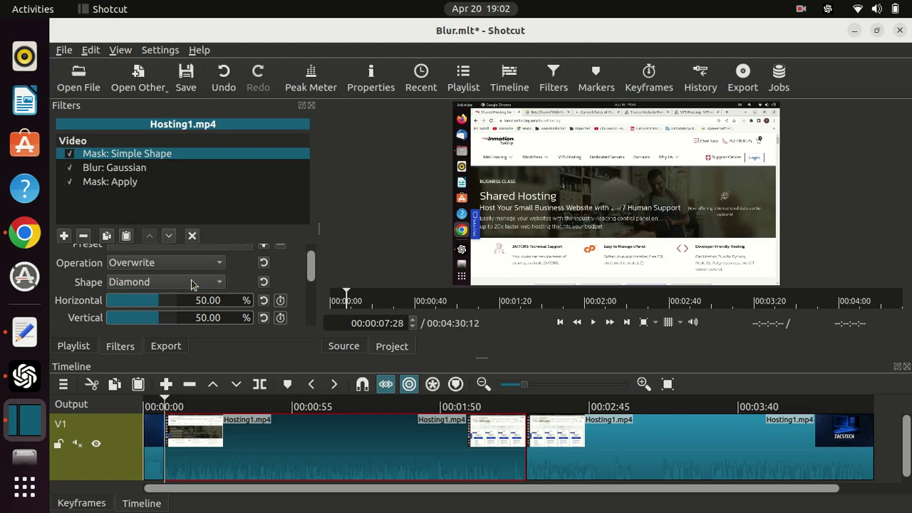
click(217, 284)
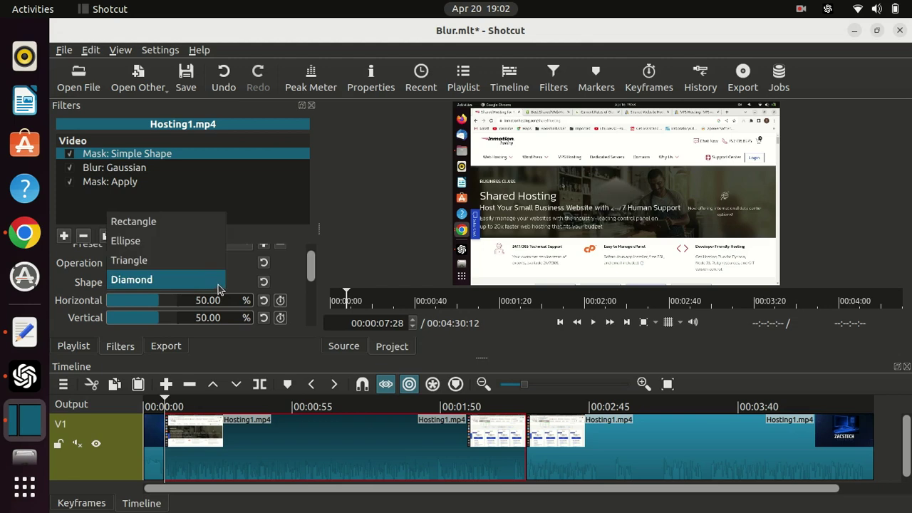
click(182, 228)
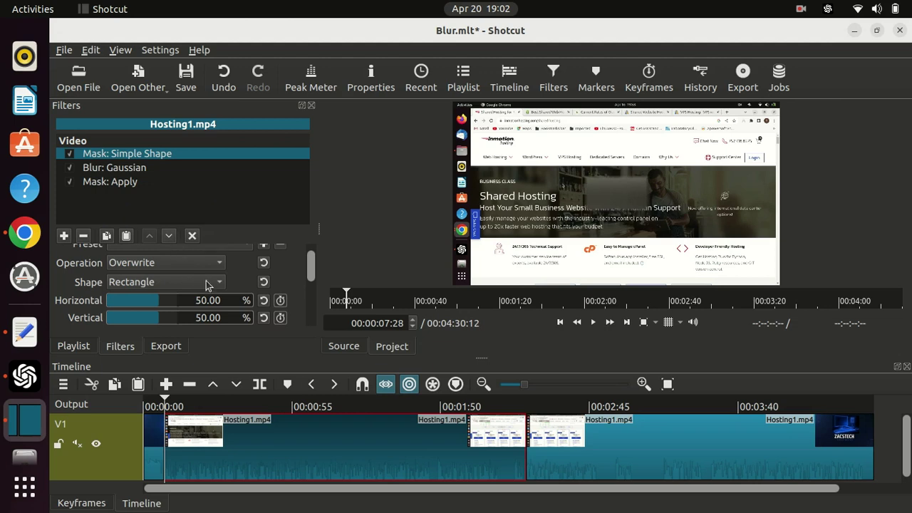
- Position the rectangle mask at Horizontal 15.60% and Vertical 24.76%
drag(311, 267, 309, 277)
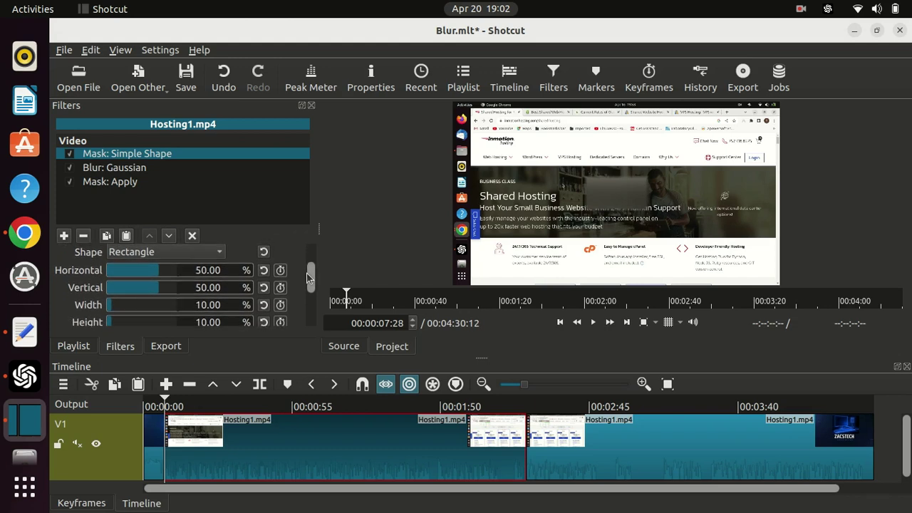
click(153, 271)
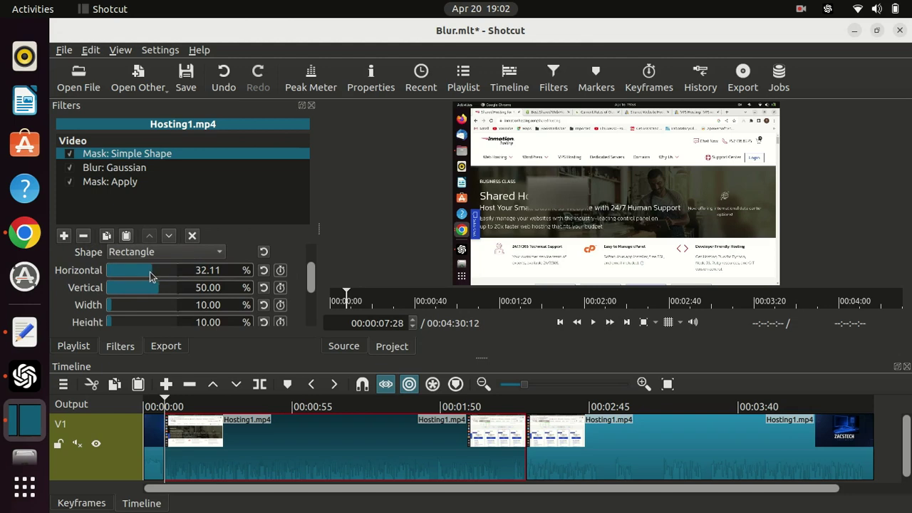
drag(148, 271, 147, 272)
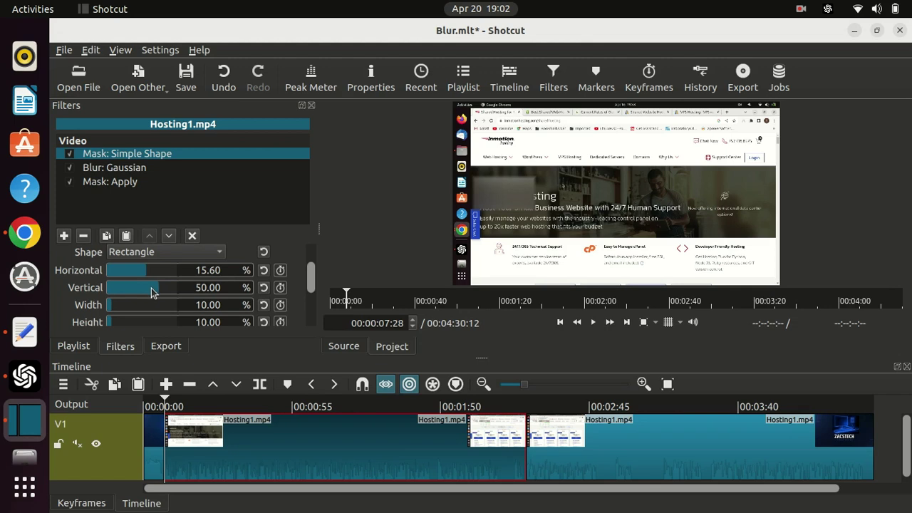
click(152, 292)
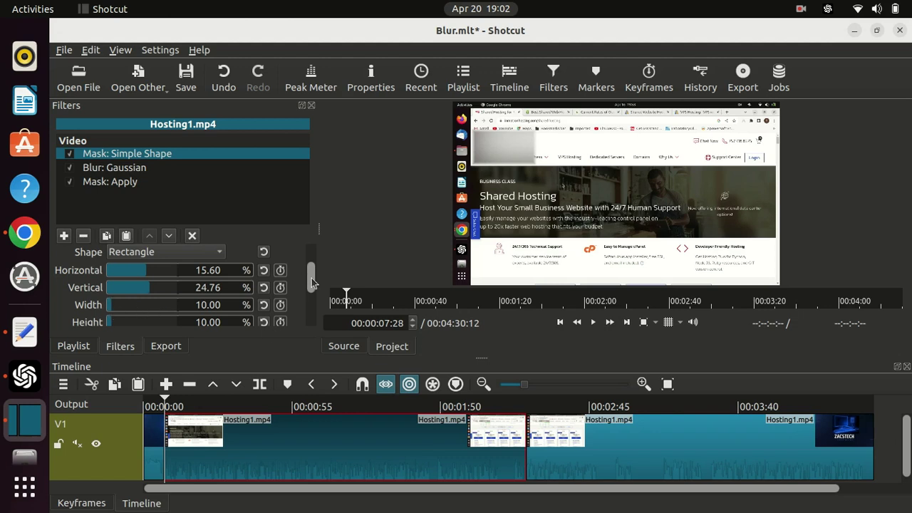
- Shrink the mask to 7.33% width and 3.66% height
drag(309, 276, 310, 285)
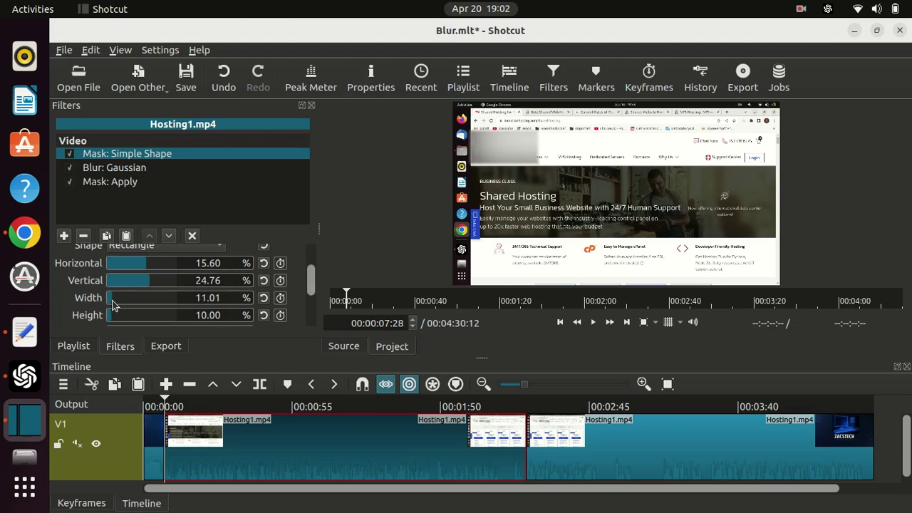
click(111, 299)
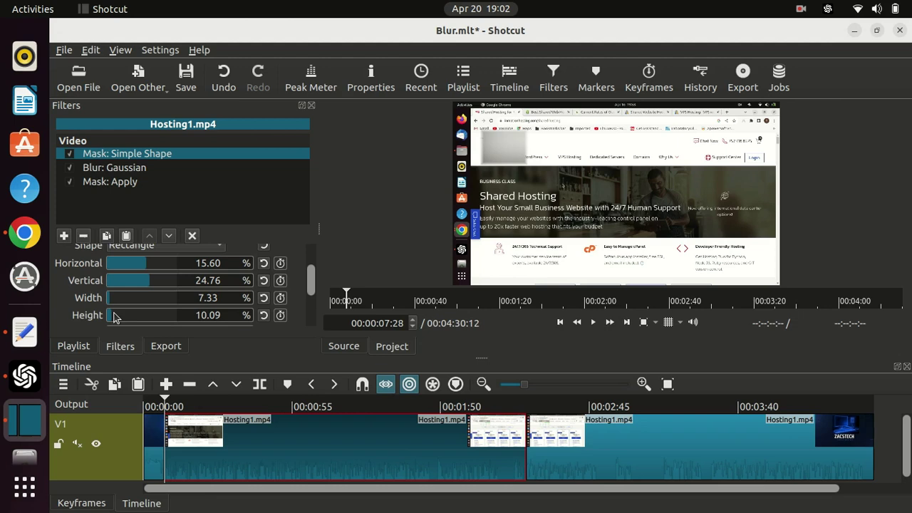
click(118, 317)
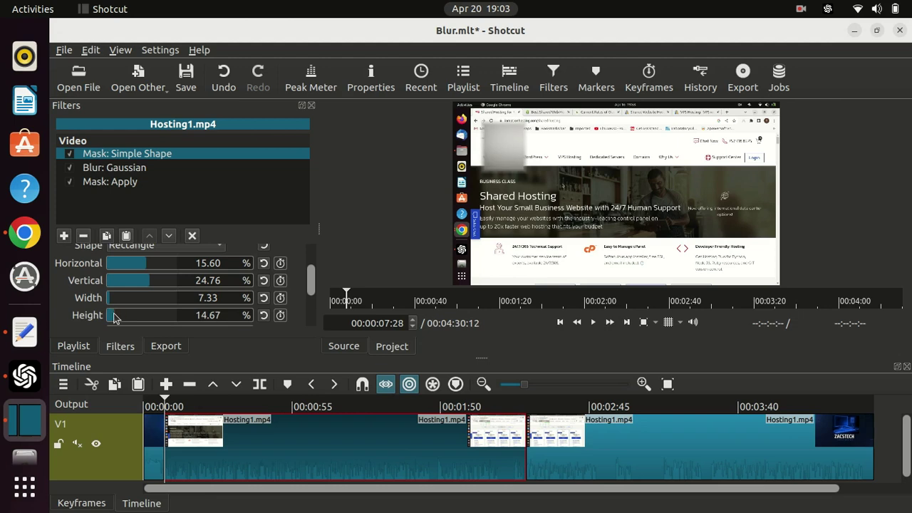
click(112, 318)
click(111, 318)
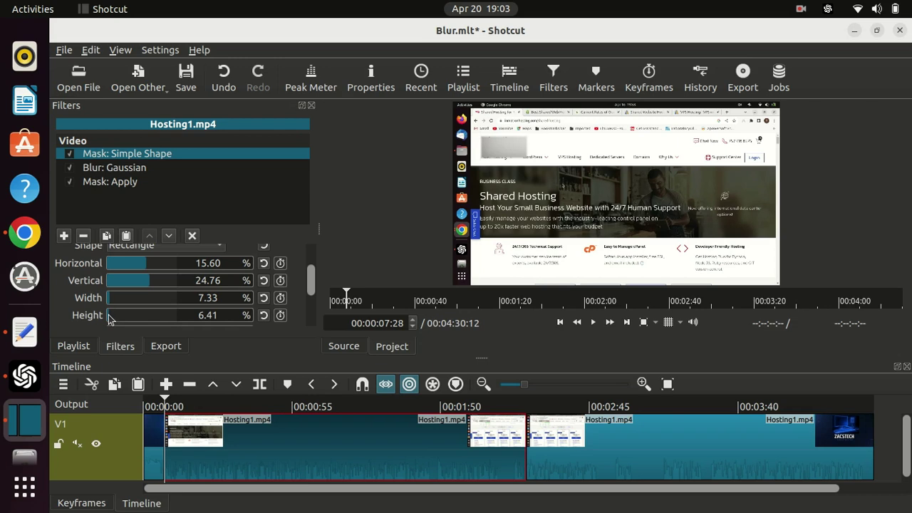
click(109, 318)
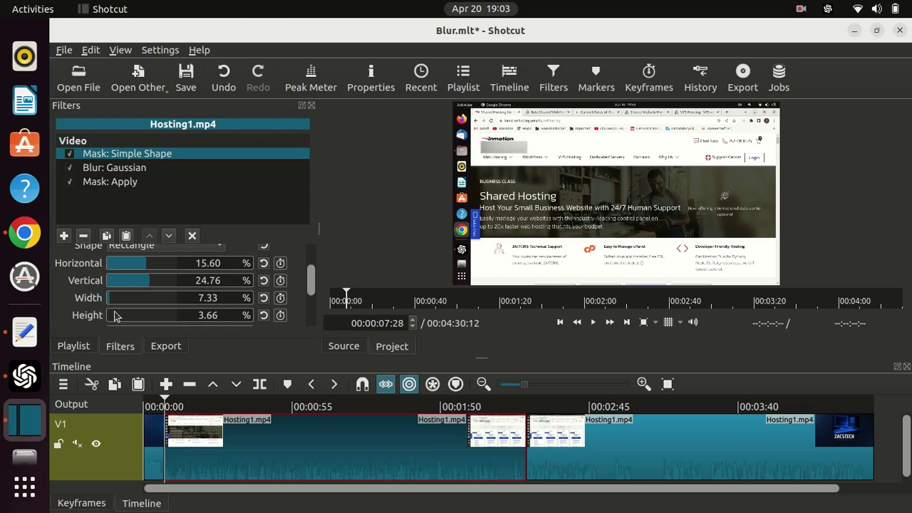
- Fine-tune the mask's Vertical position to 21.10% so it covers the logo
drag(145, 286, 147, 285)
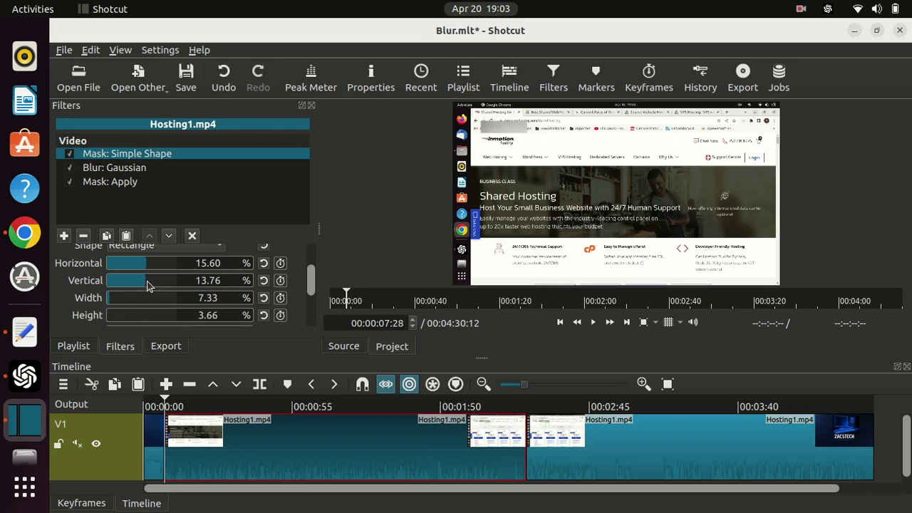
click(147, 285)
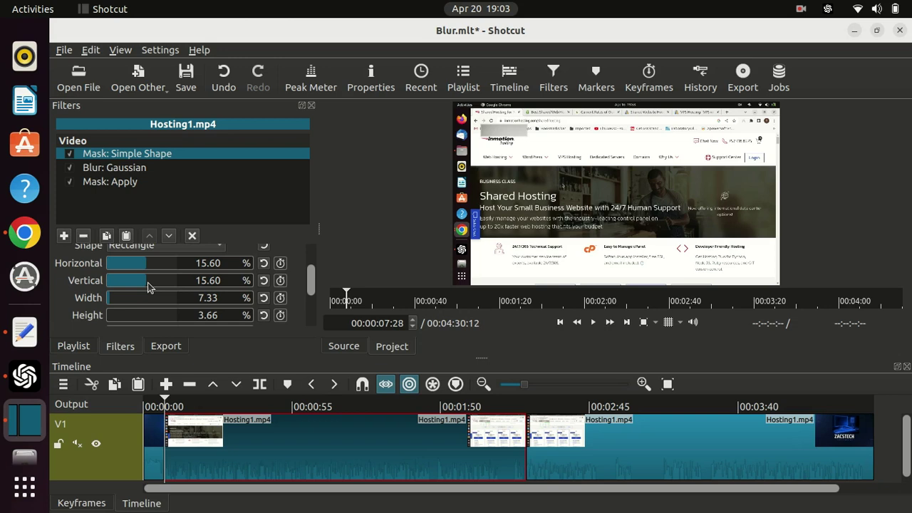
click(150, 285)
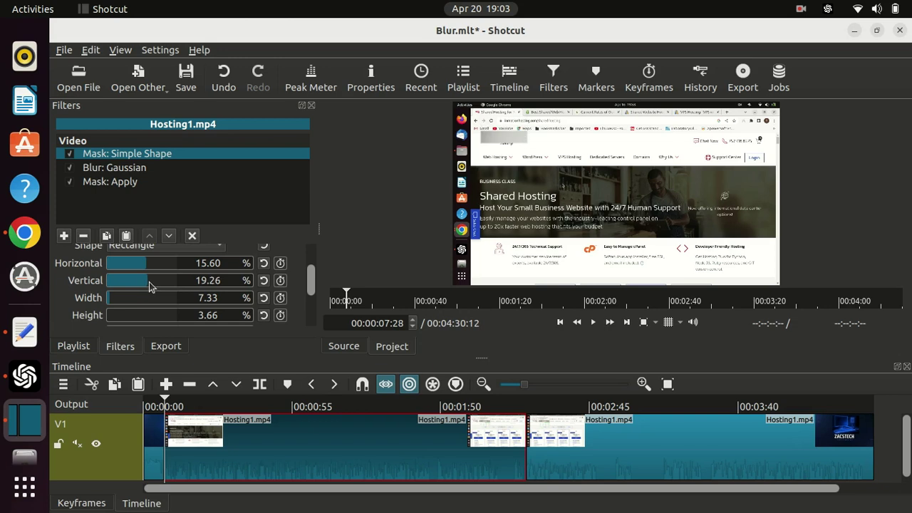
scroll(149, 286, down, 1)
scroll(150, 286, up, 1)
scroll(149, 286, up, 1)
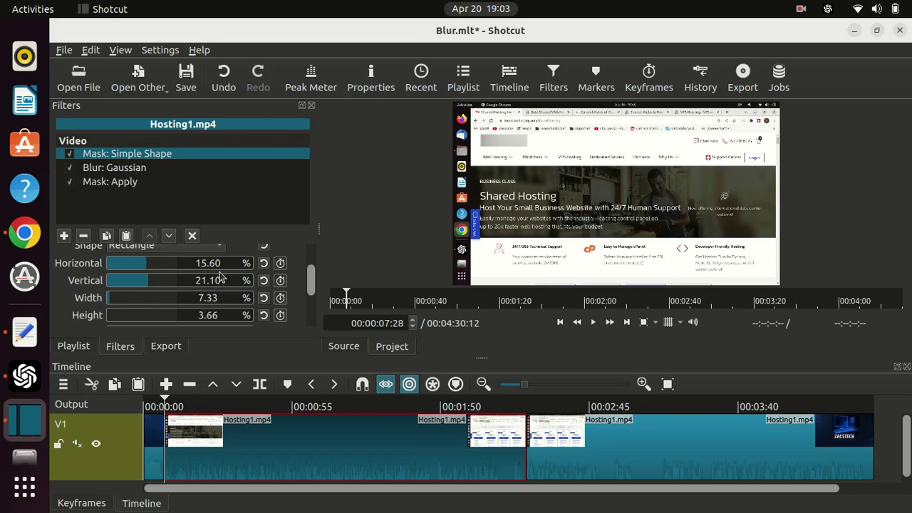
- Lower the Blur: Gaussian amount on the logo mask from 95.2 to 45.2
click(139, 171)
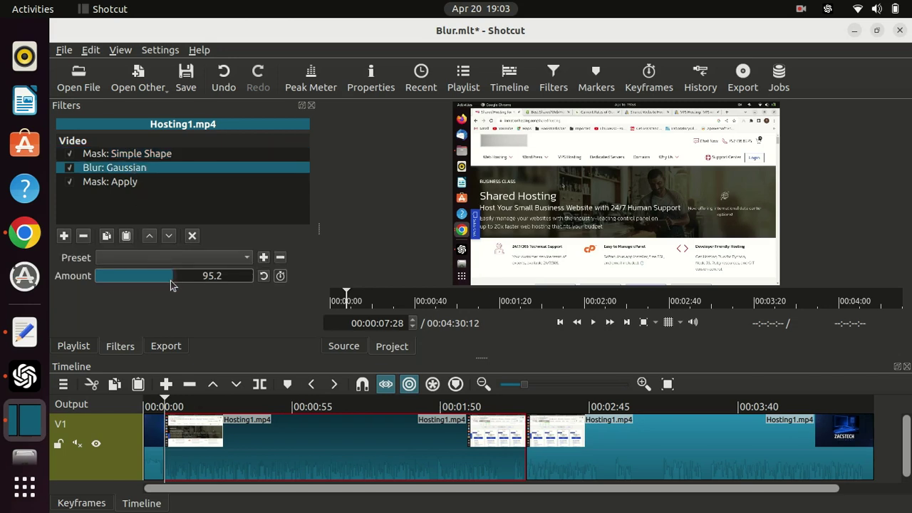
drag(170, 283, 132, 280)
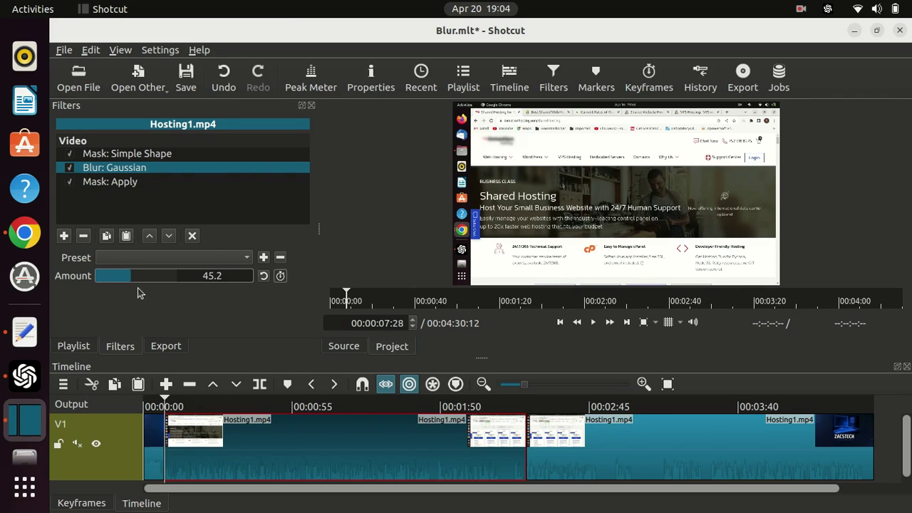
- Play the clip from near the start to check the weaker blur on the top-left logo
click(161, 401)
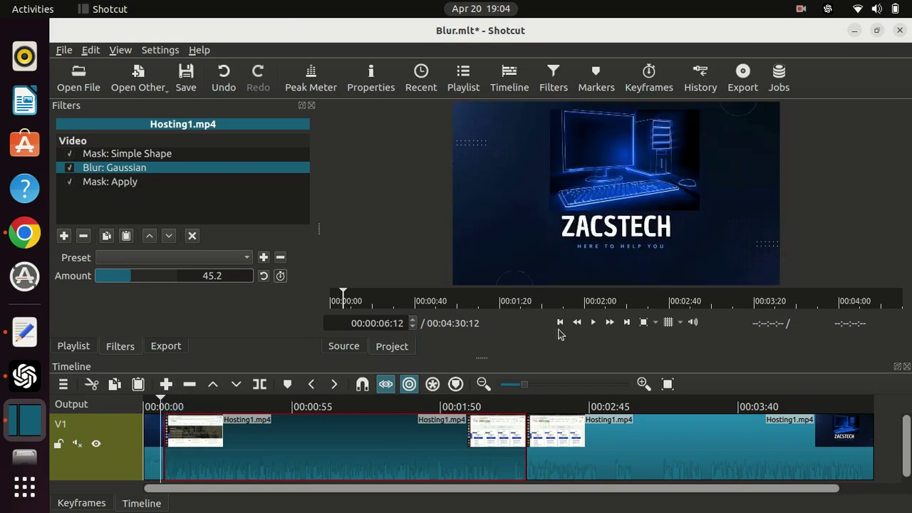
click(593, 322)
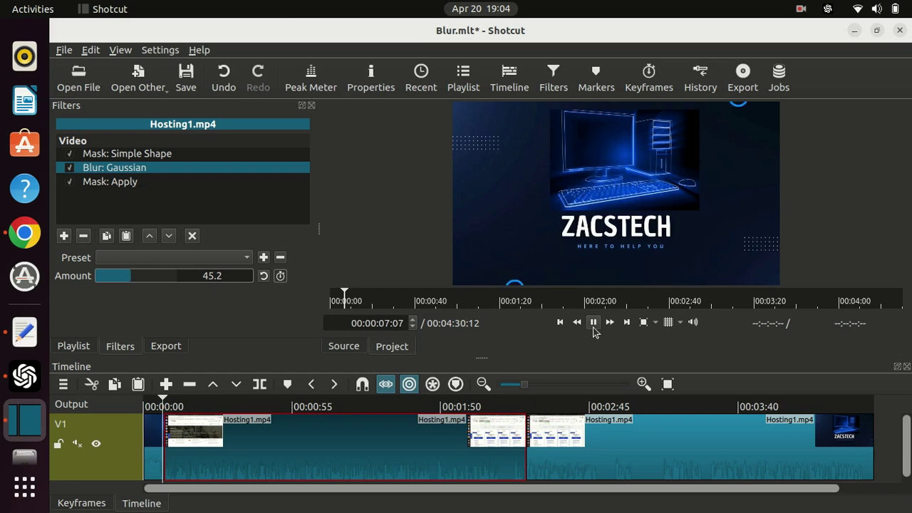